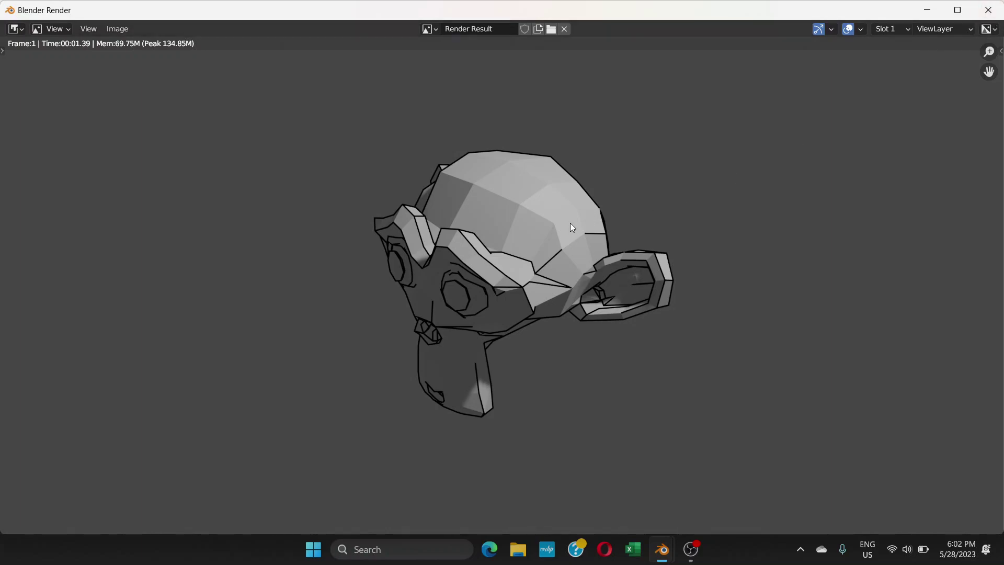
# - Close the render window, preview Suzanne in Rendered shading, then return to Solid shading
pyautogui.click(988, 10)
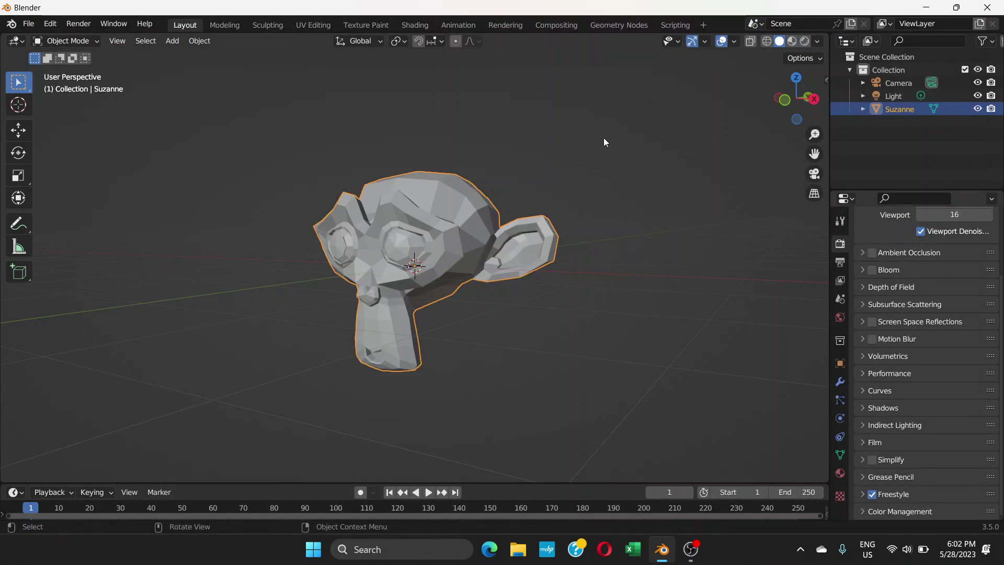
pyautogui.click(805, 42)
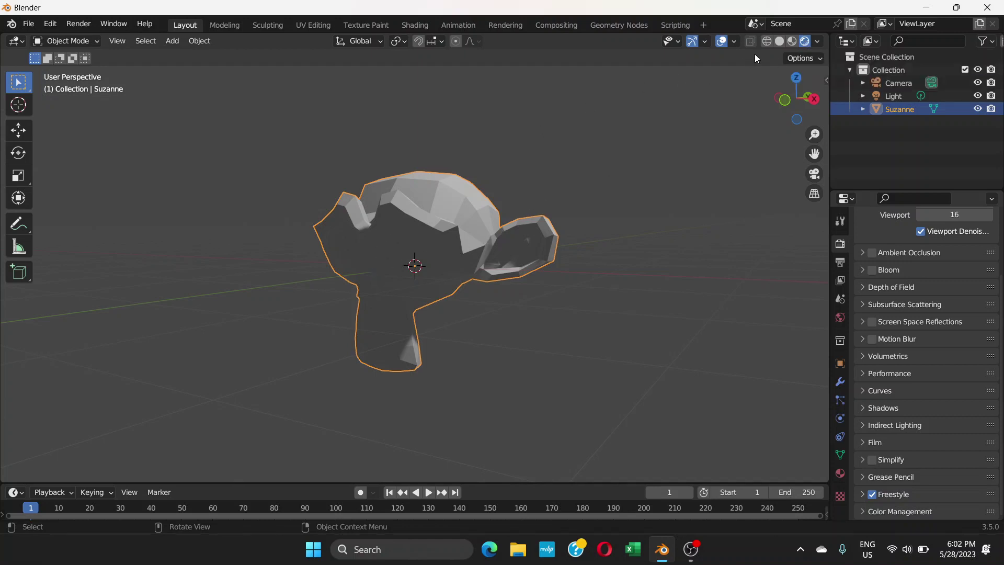
pyautogui.click(781, 42)
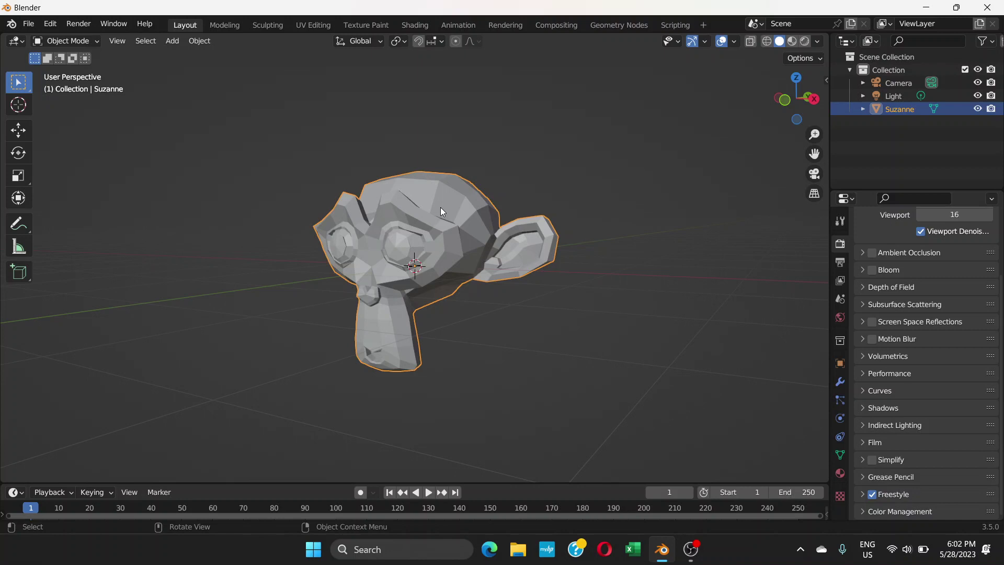
# - Bring up the Add menu's Grease Pencil submenu showing Collection Line Art
pyautogui.click(172, 41)
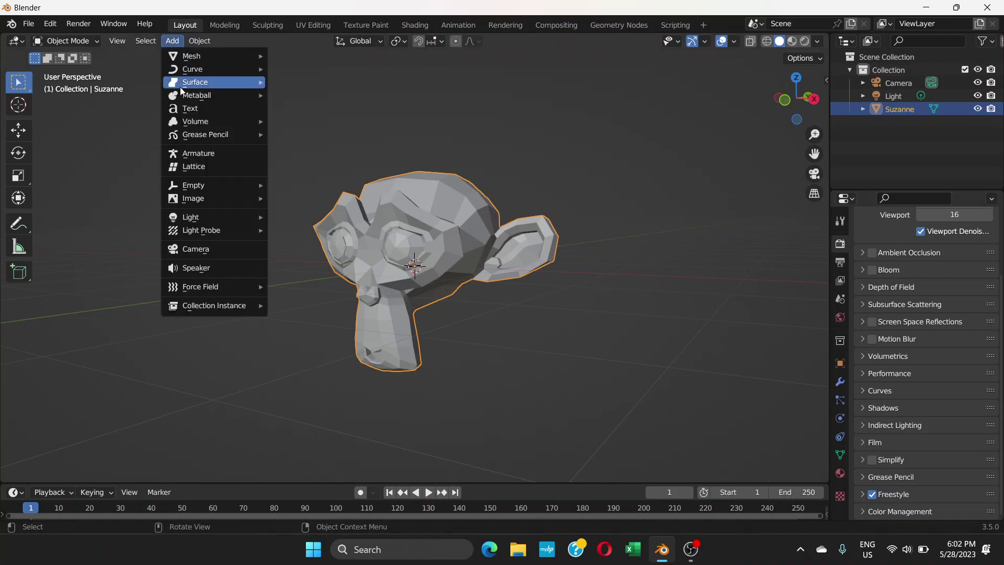
pyautogui.moveTo(191, 134)
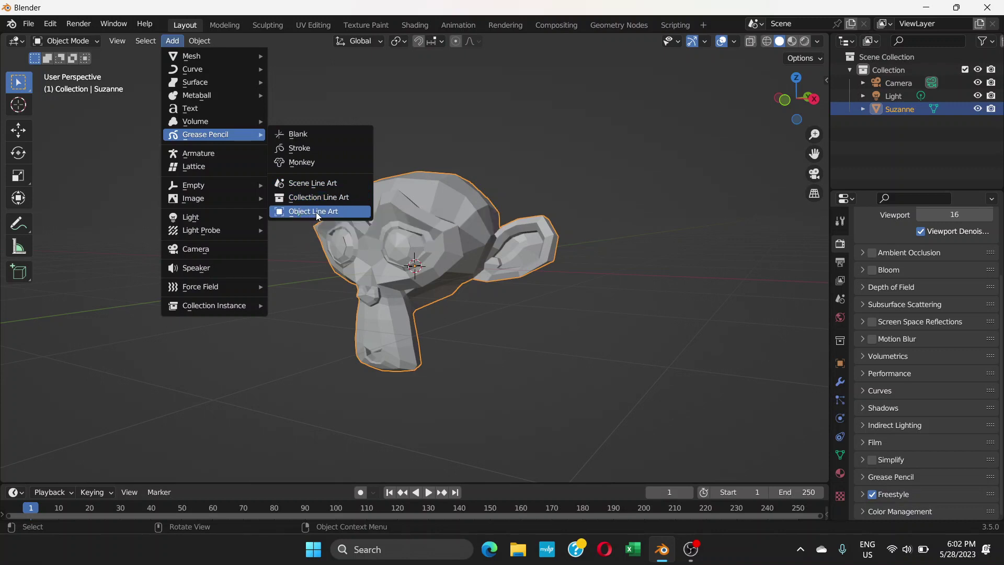
pyautogui.moveTo(254, 183)
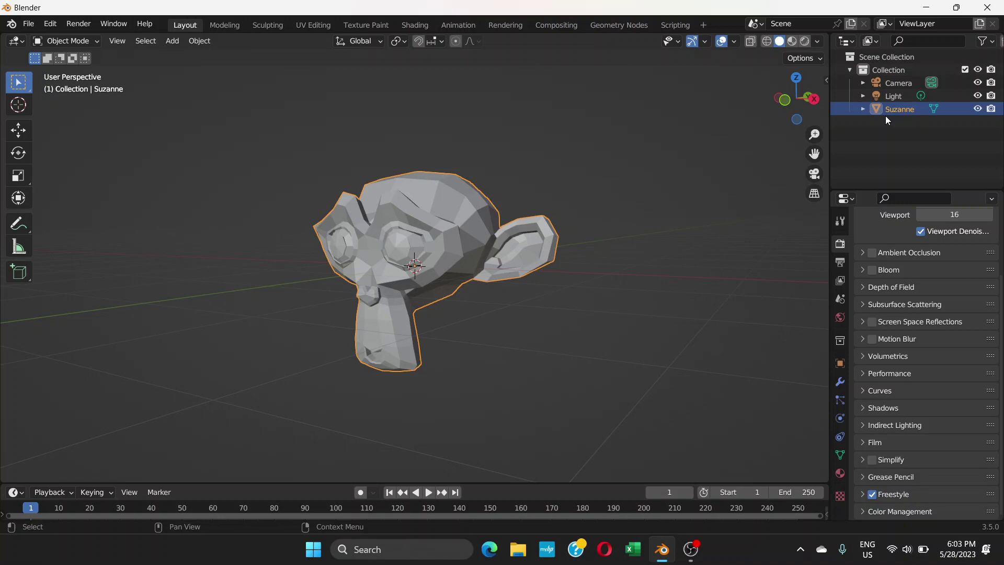
pyautogui.click(172, 41)
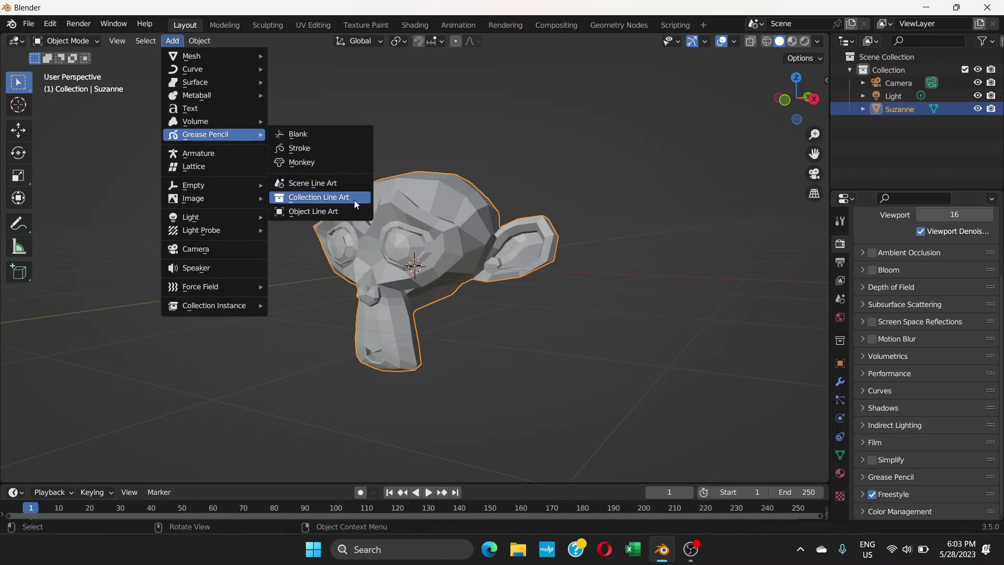
# - Add Collection Line Art outlines to Suzanne and orbit to inspect them
pyautogui.click(308, 202)
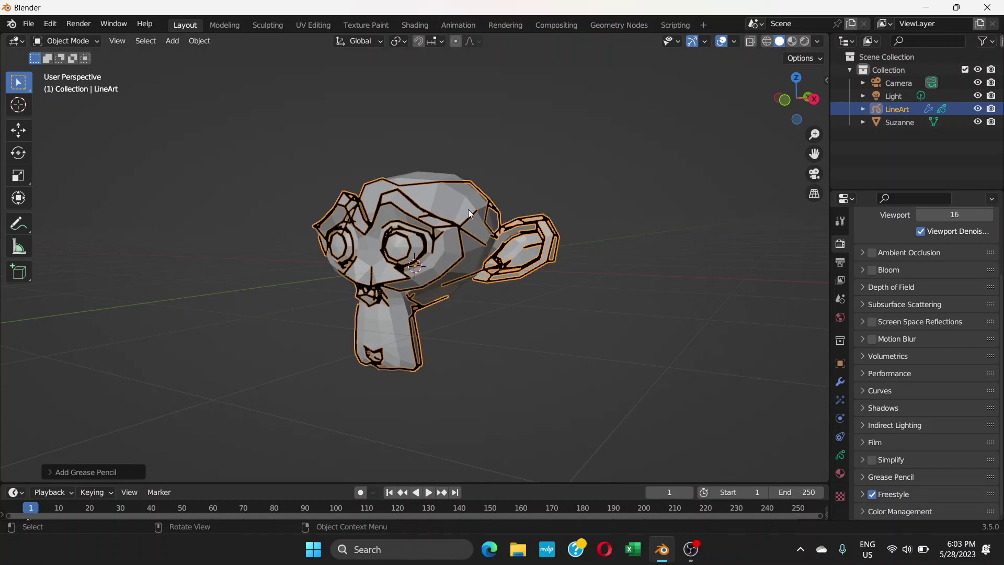
pyautogui.moveTo(601, 229); pyautogui.dragTo(391, 218, button='middle')
pyautogui.scroll(8, 392, 220)
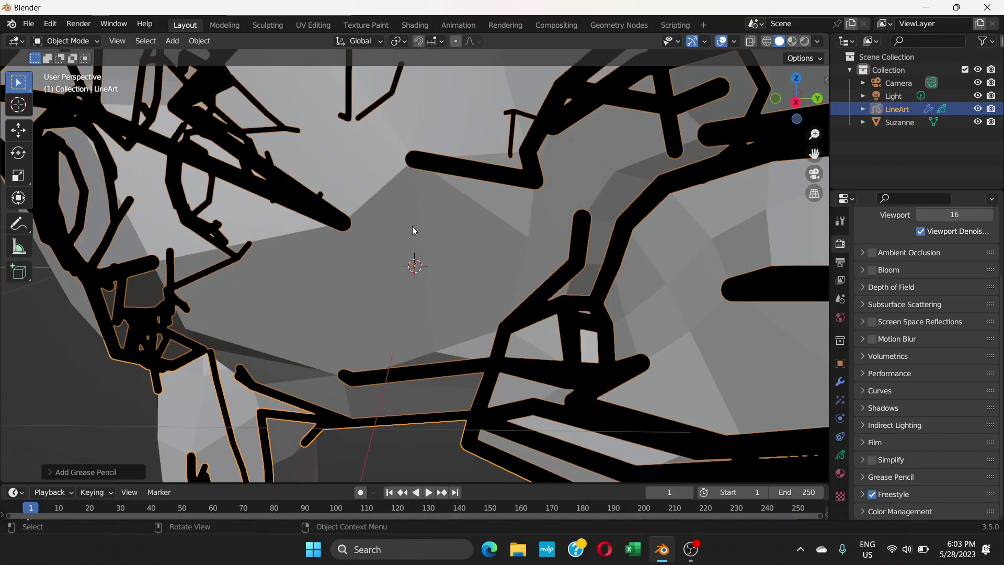
pyautogui.scroll(-4, 412, 225)
pyautogui.scroll(4, 412, 226)
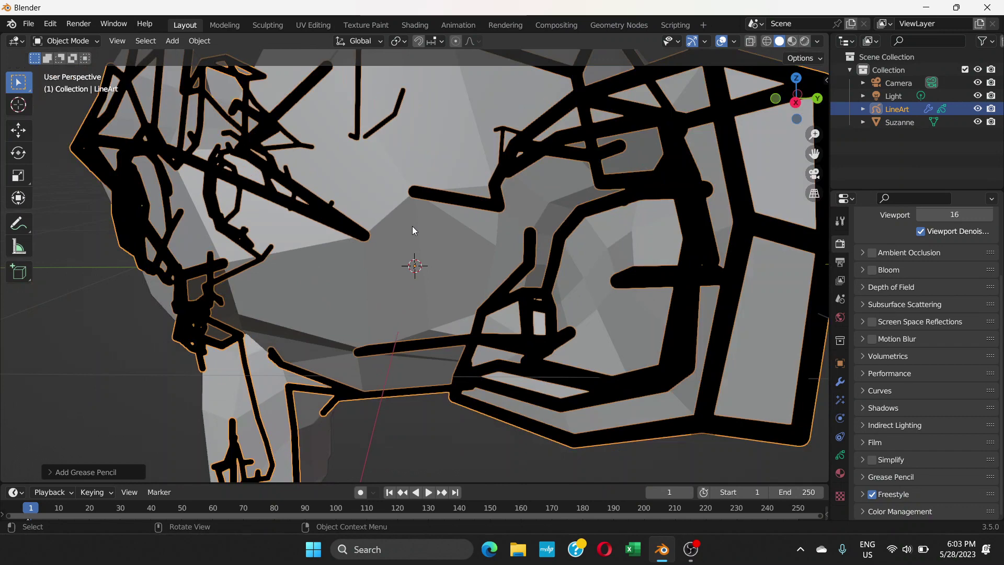
pyautogui.scroll(-6, 412, 226)
# - Turn the view to face the head's front and align the camera to it
pyautogui.moveTo(412, 225); pyautogui.dragTo(449, 224, button='middle')
pyautogui.scroll(5, 450, 224)
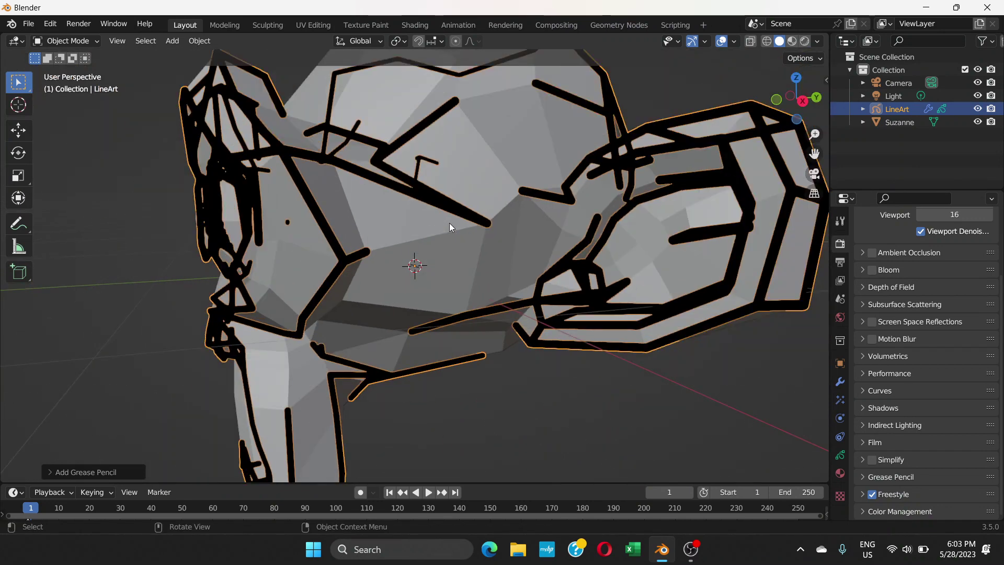
pyautogui.scroll(-3, 450, 224)
pyautogui.scroll(-6, 450, 226)
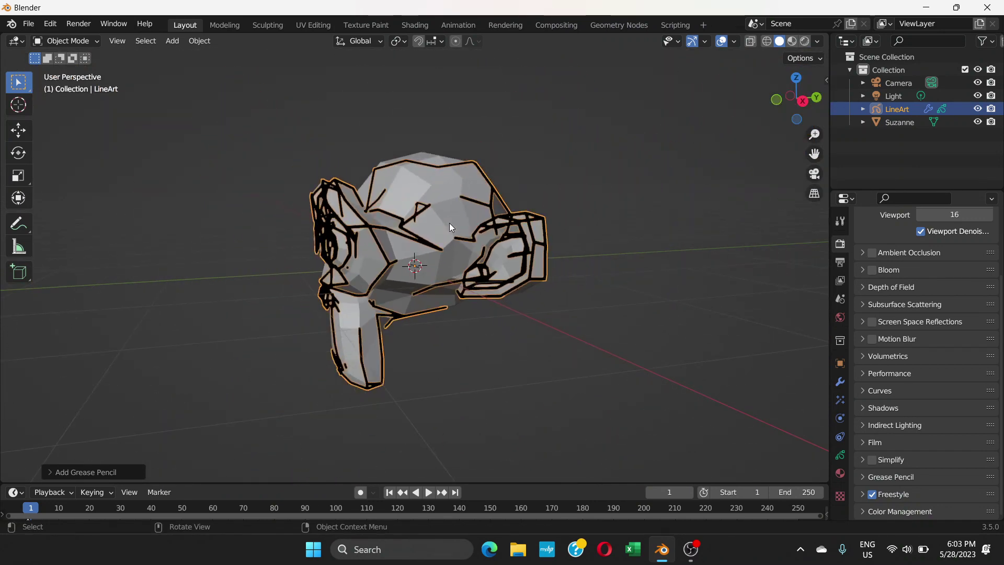
pyautogui.moveTo(449, 226); pyautogui.dragTo(432, 243, button='middle')
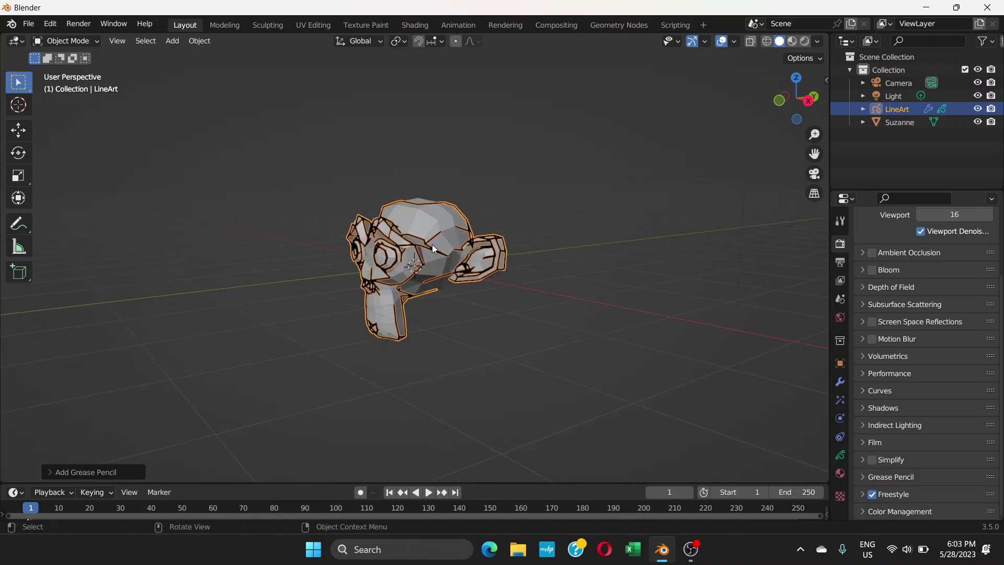
pyautogui.scroll(2, 432, 244)
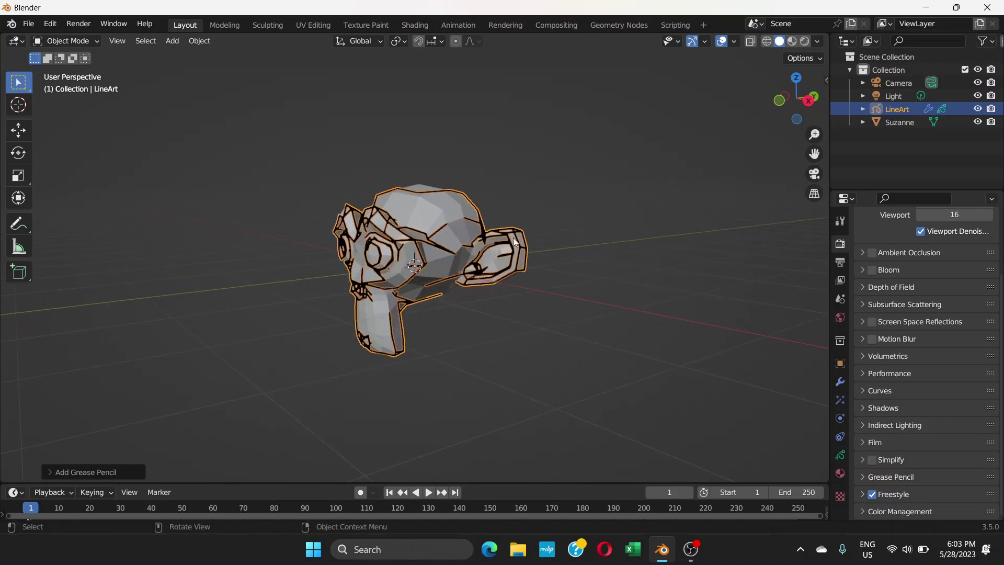
pyautogui.press('ctrl+alt+KP_0')
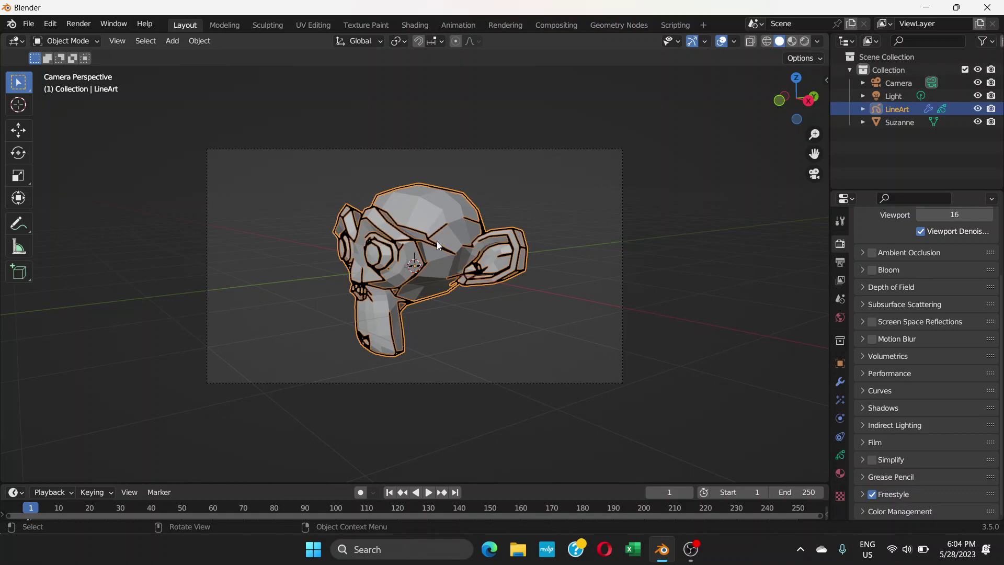
# - Orbit to a more frontal angle, re-align the camera to view, and zoom the shot in
pyautogui.moveTo(437, 242)
pyautogui.mouseDown(button='middle')
pyautogui.moveTo(453, 238)
pyautogui.moveTo(439, 253)
pyautogui.mouseUp(button='middle')
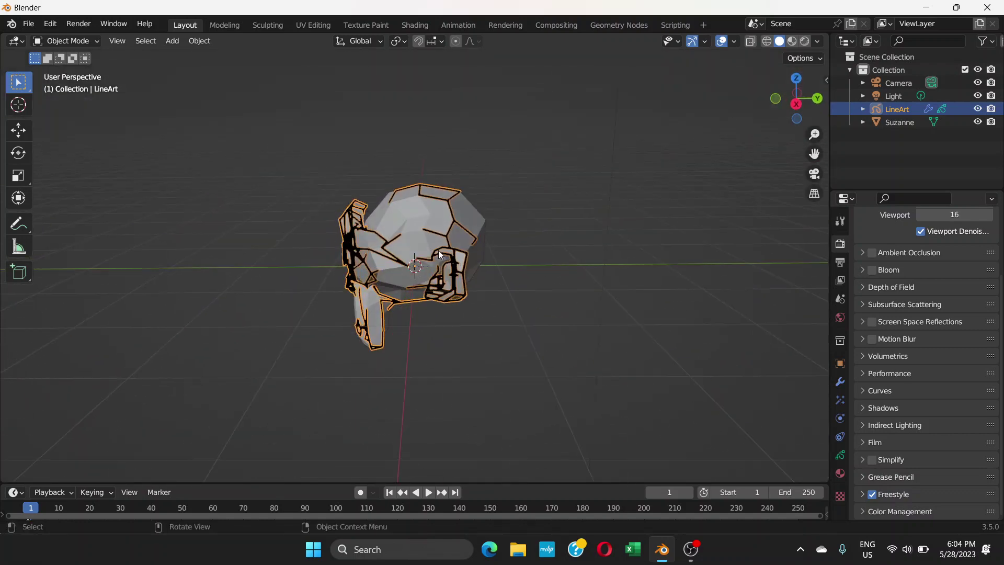
pyautogui.press('KP_0')
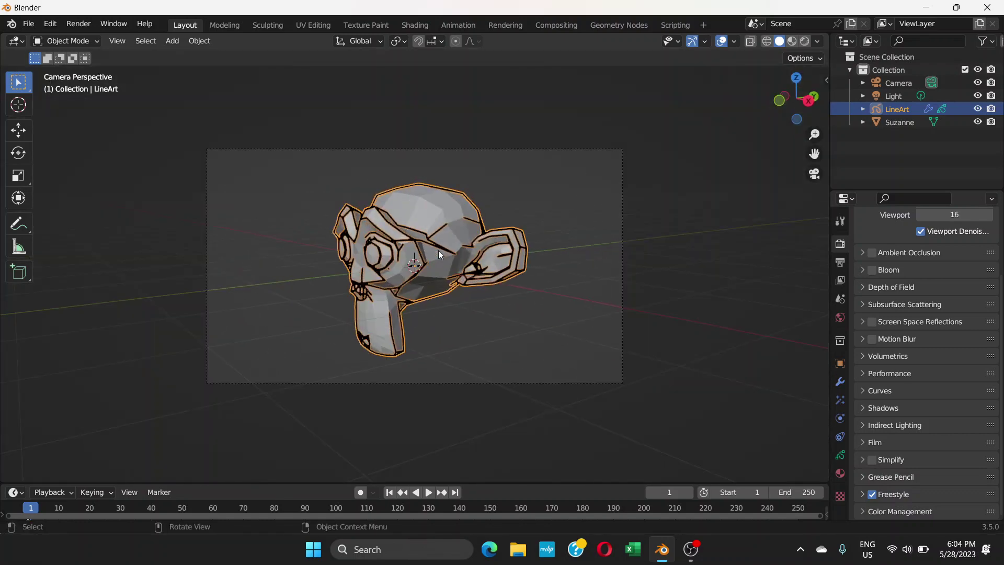
pyautogui.scroll(-3, 443, 253)
pyautogui.moveTo(443, 253); pyautogui.dragTo(488, 236, button='middle')
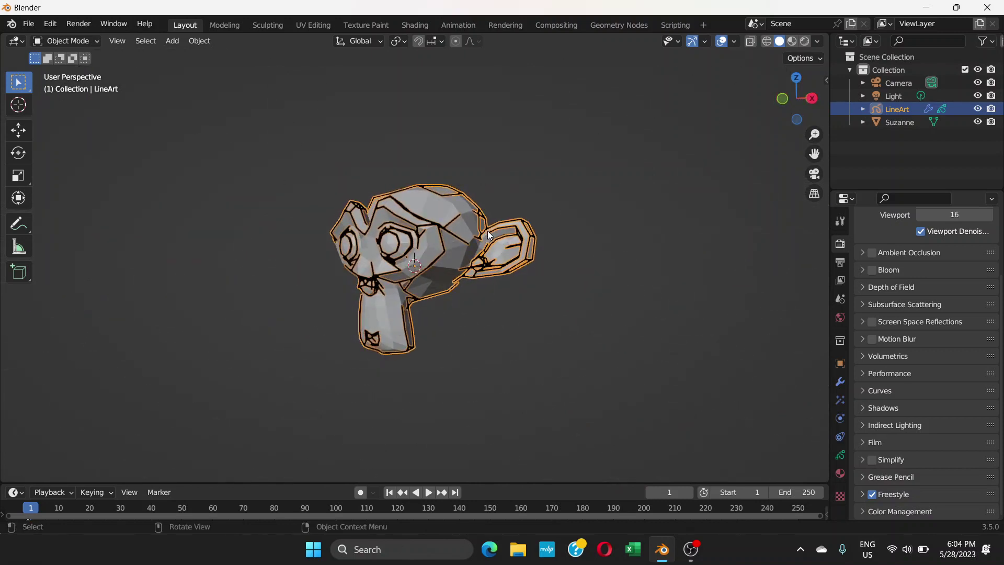
pyautogui.press('ctrl')
pyautogui.press('KP_0')
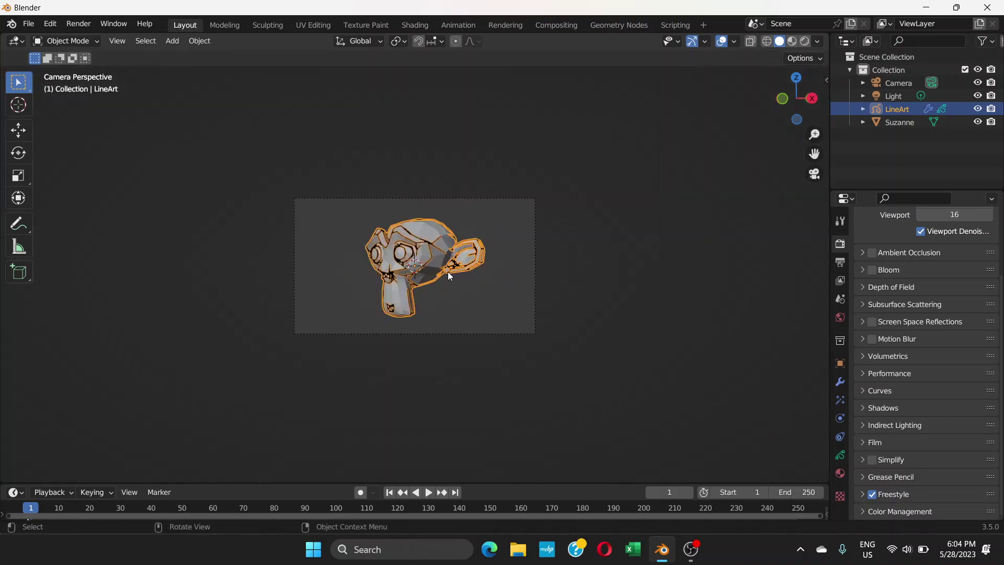
pyautogui.scroll(3, 440, 270)
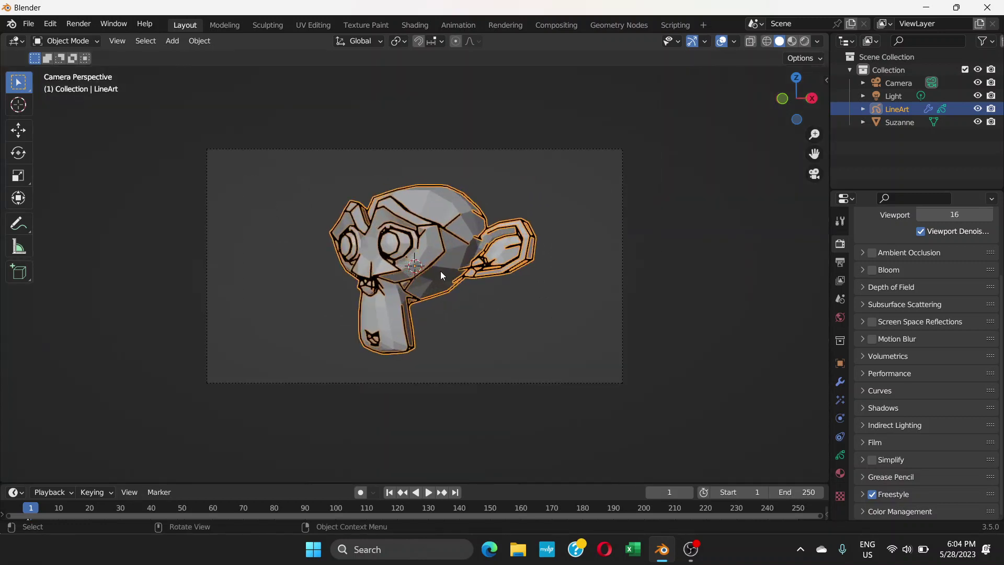
pyautogui.scroll(-1, 440, 271)
pyautogui.scroll(3, 440, 271)
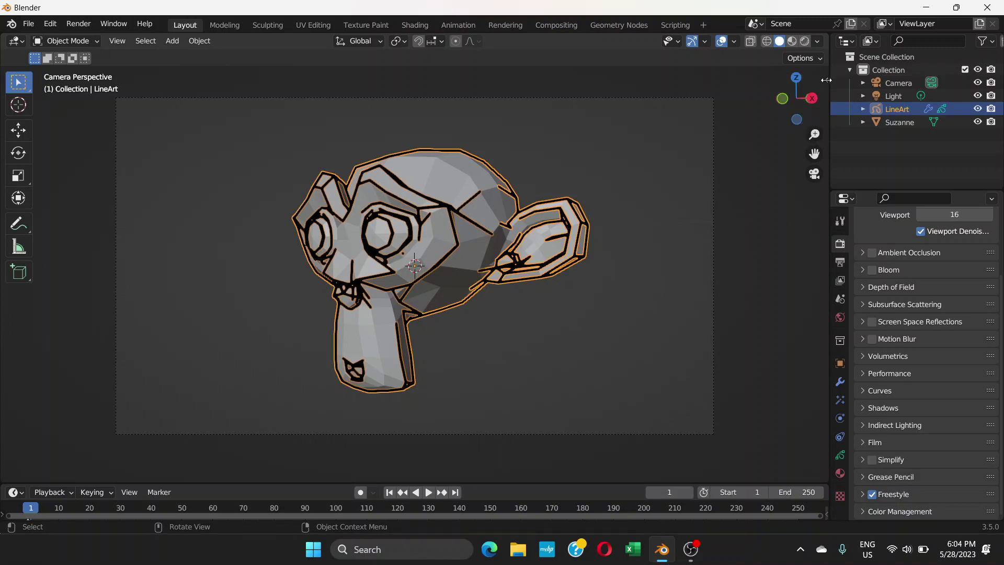
# - Enable Lock Camera to View in the sidebar's View tab and orbit the camera to a side angle
pyautogui.moveTo(827, 78)
pyautogui.mouseDown()
pyautogui.moveTo(679, 97)
pyautogui.moveTo(774, 100)
pyautogui.moveTo(709, 99)
pyautogui.moveTo(824, 84)
pyautogui.mouseUp()
pyautogui.click(826, 80)
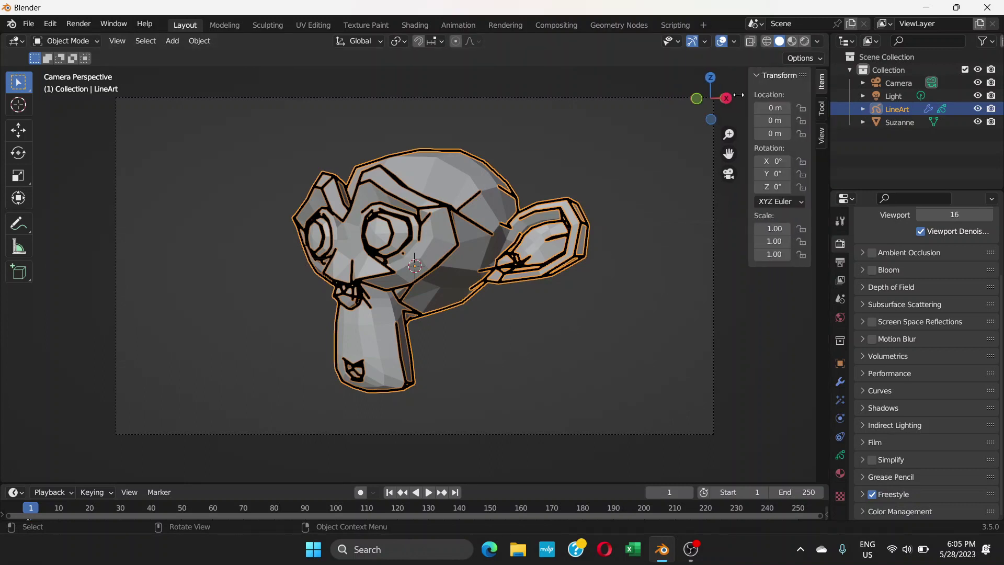
pyautogui.click(822, 140)
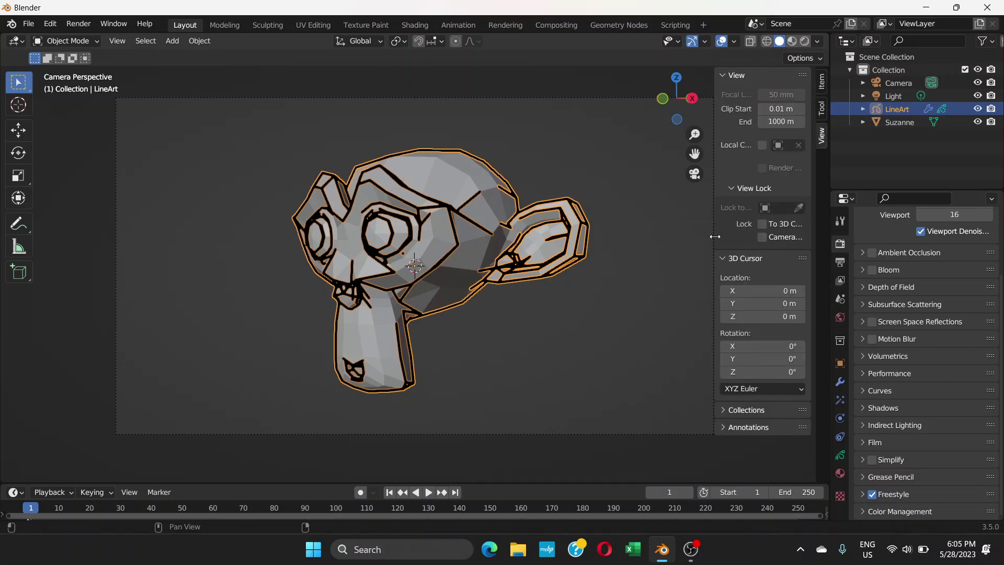
pyautogui.moveTo(715, 236); pyautogui.dragTo(682, 236)
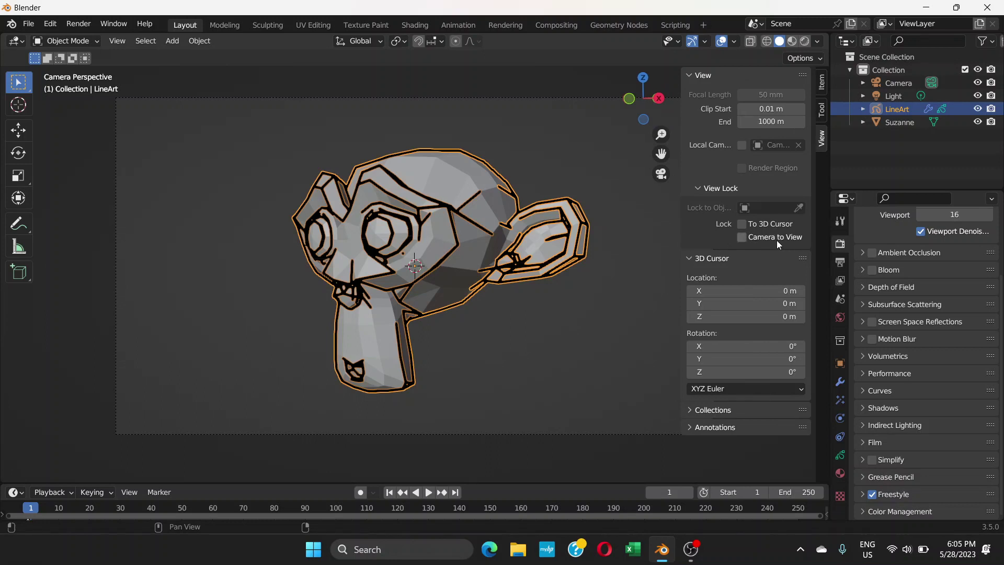
pyautogui.click(742, 238)
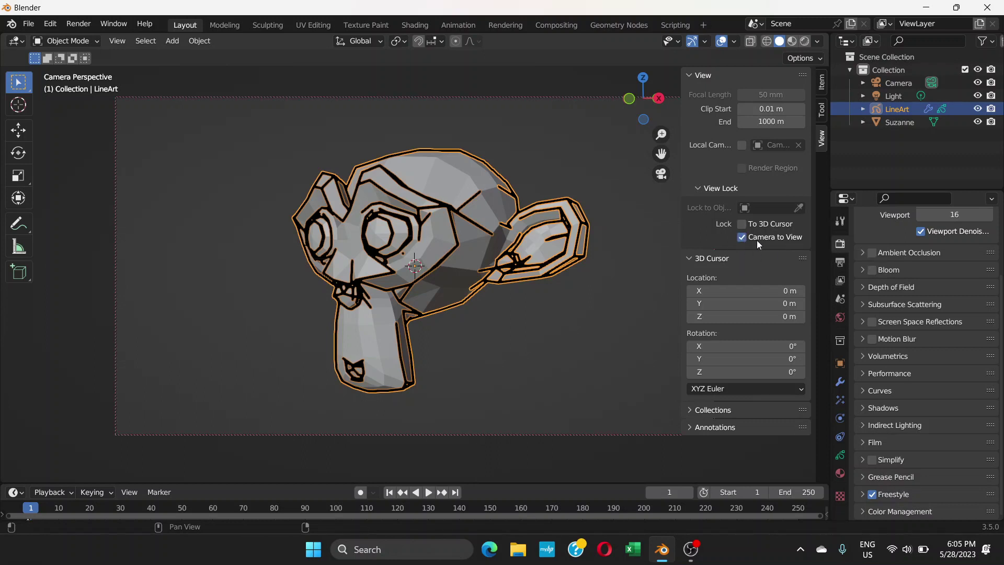
pyautogui.scroll(-3, 491, 243)
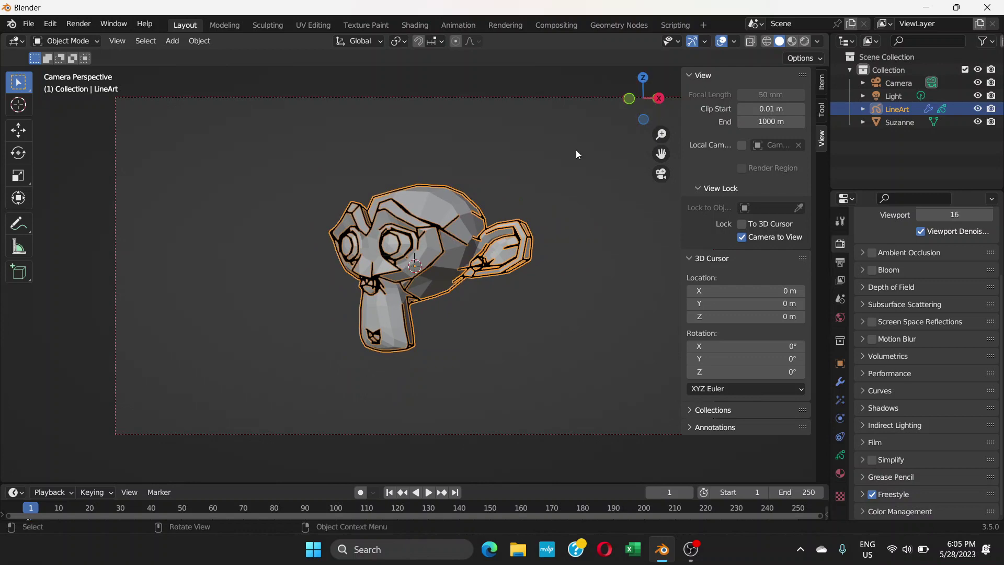
pyautogui.moveTo(529, 238); pyautogui.dragTo(500, 230, button='middle')
# - Deselect LineArt and orbit the locked camera to a close three-quarter front view of Suzanne
pyautogui.scroll(4, 499, 200)
pyautogui.scroll(-5, 499, 202)
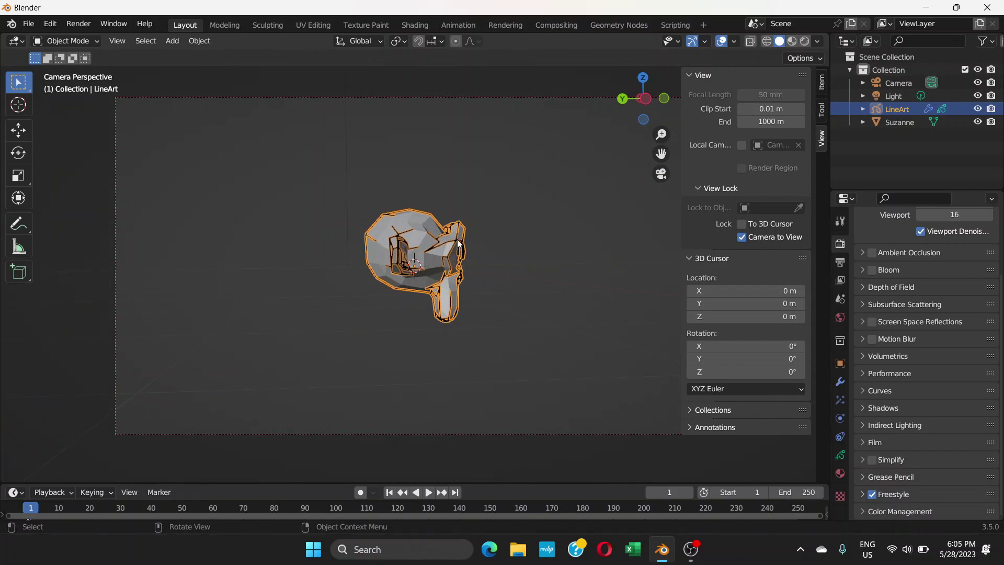
pyautogui.moveTo(374, 237); pyautogui.dragTo(497, 215, button='middle')
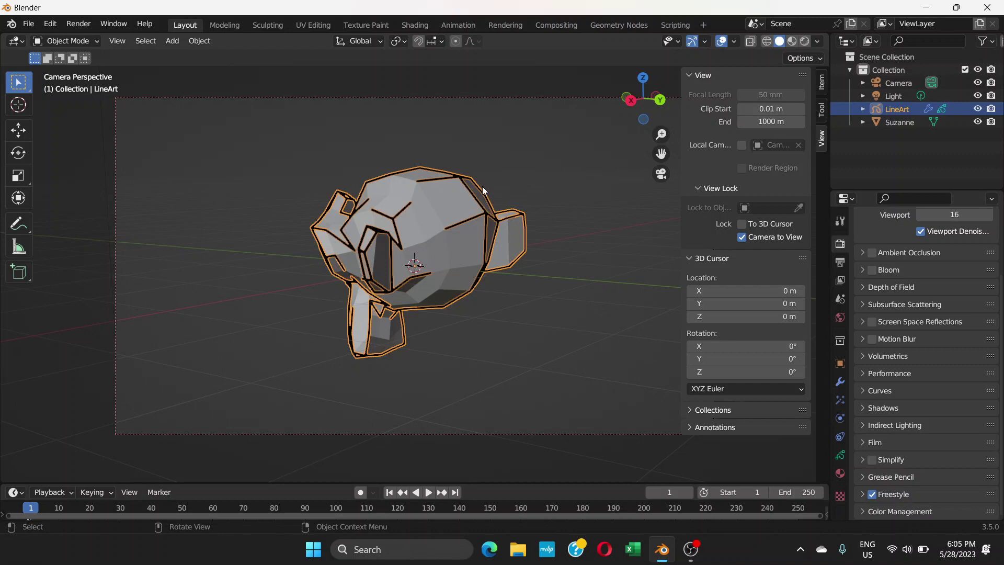
pyautogui.click(543, 183)
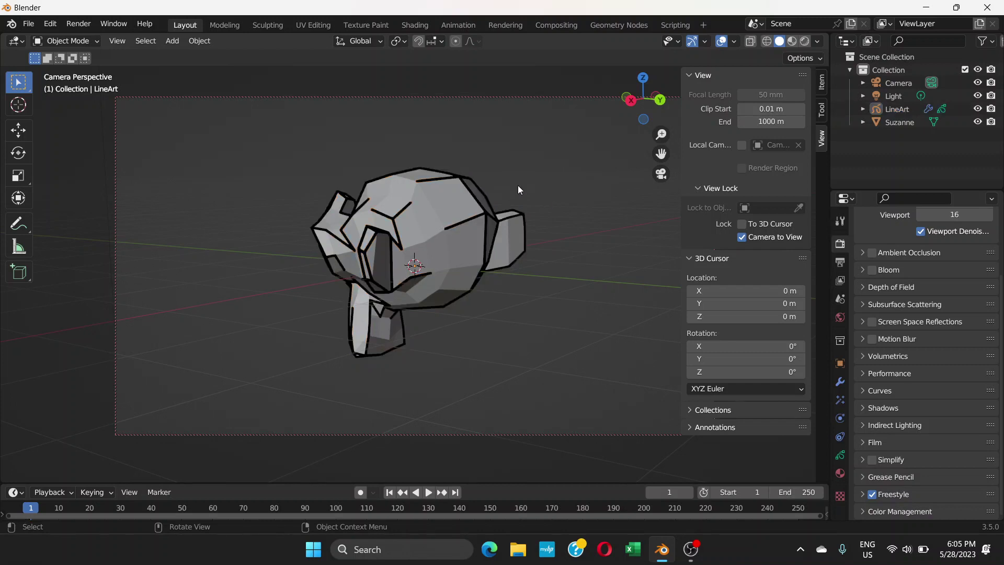
pyautogui.moveTo(517, 188); pyautogui.dragTo(426, 218, button='middle')
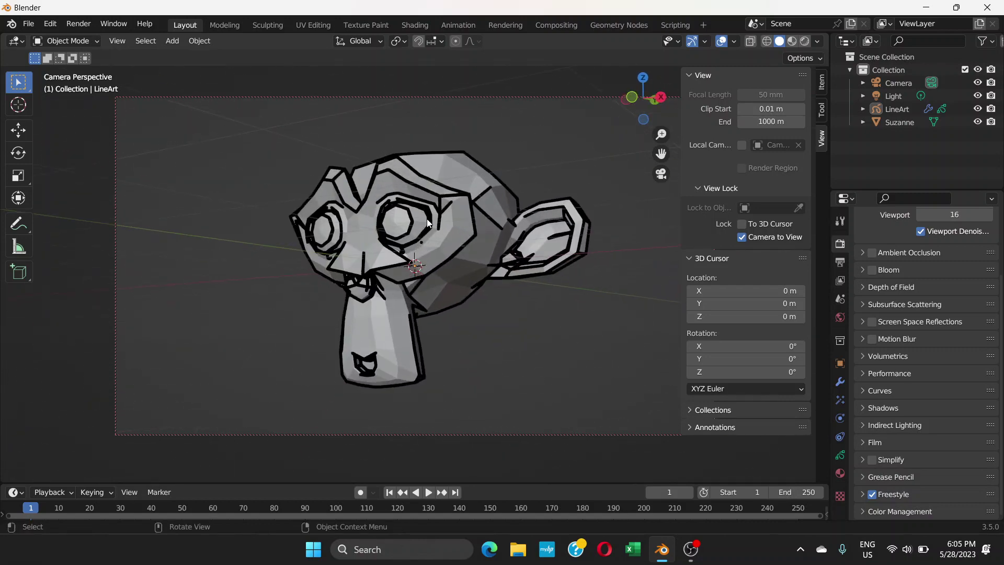
pyautogui.scroll(-2, 444, 218)
pyautogui.scroll(4, 443, 218)
# - Display the LineArt object's Line Art modifier in the Modifier Properties (thickness 25, opacity 1.00)
pyautogui.click(435, 186)
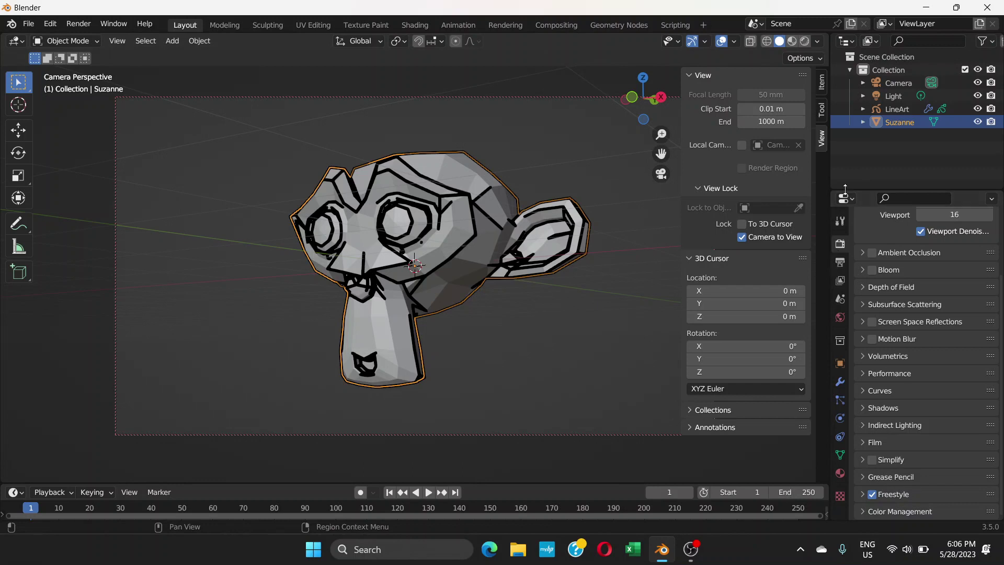
pyautogui.click(839, 383)
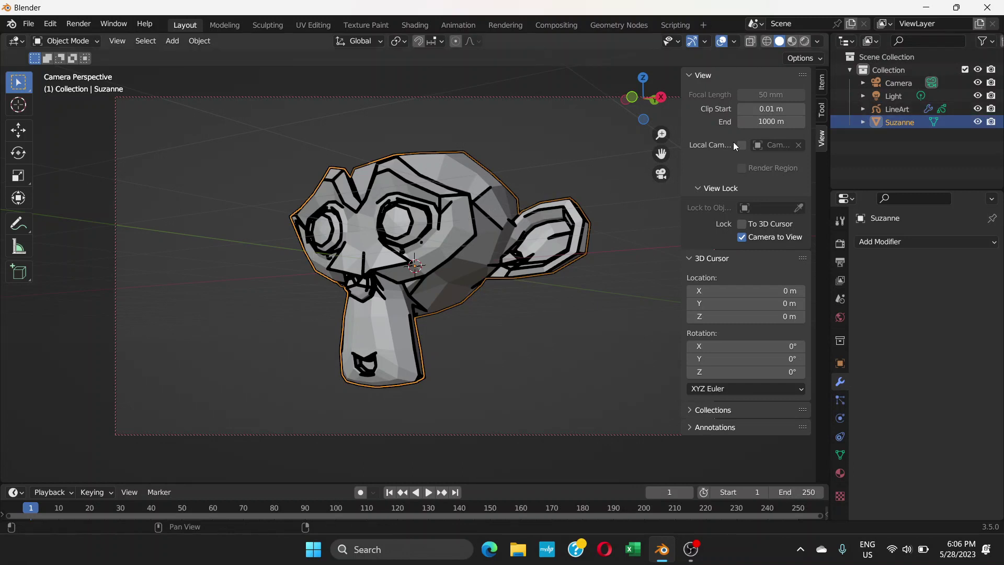
pyautogui.click(896, 109)
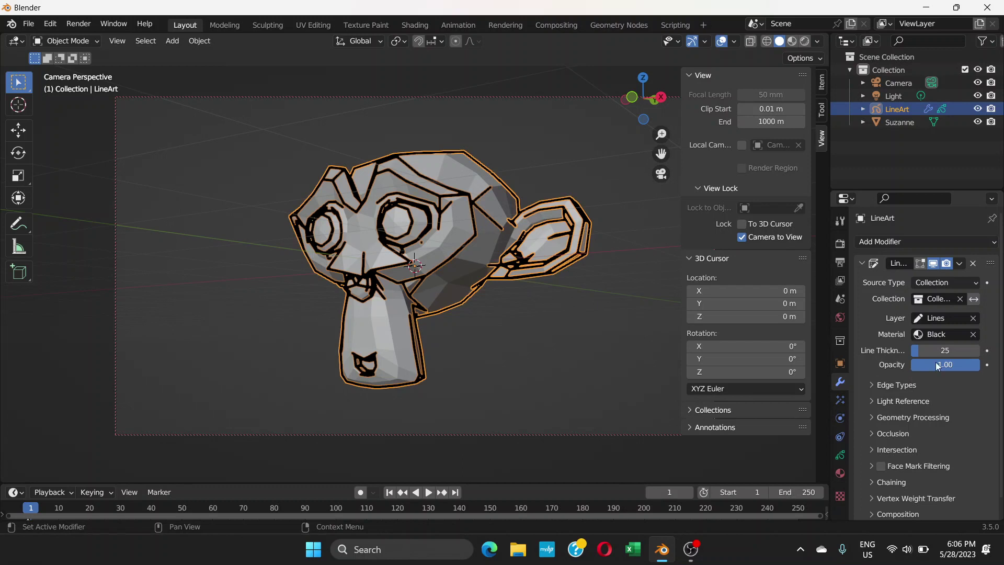
# - Reduce the Line Art thickness from 25 to 12, leaving opacity at 1.00
pyautogui.scroll(-1, 982, 324)
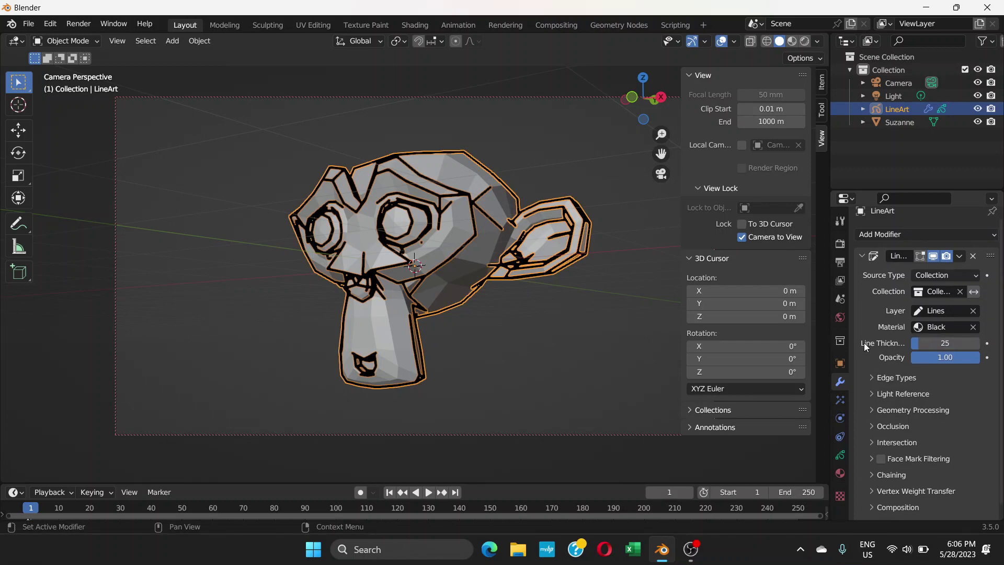
pyautogui.moveTo(925, 345); pyautogui.dragTo(905, 345)
pyautogui.click(548, 172)
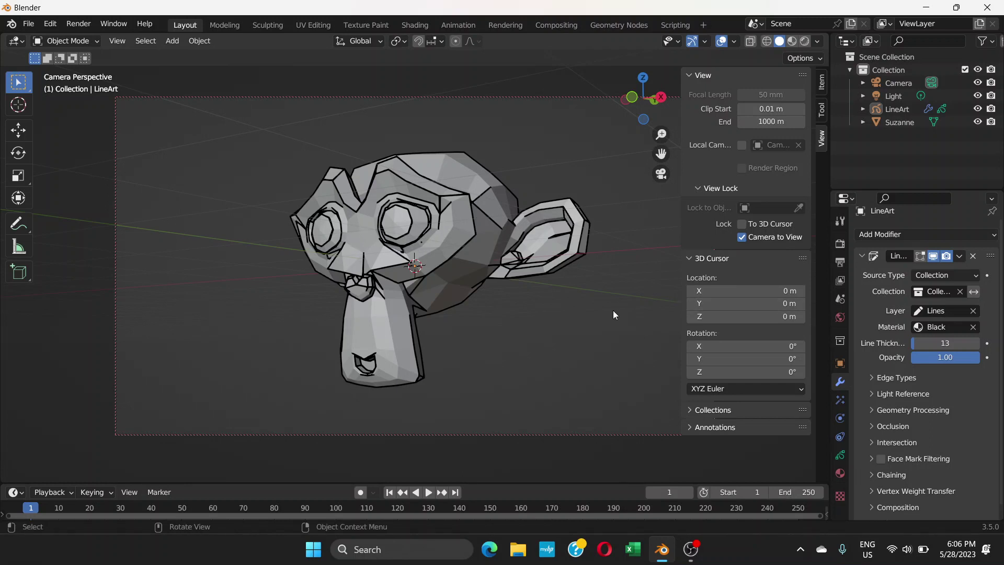
pyautogui.moveTo(917, 346)
pyautogui.mouseDown()
pyautogui.moveTo(902, 346)
pyautogui.moveTo(914, 346)
pyautogui.mouseUp()
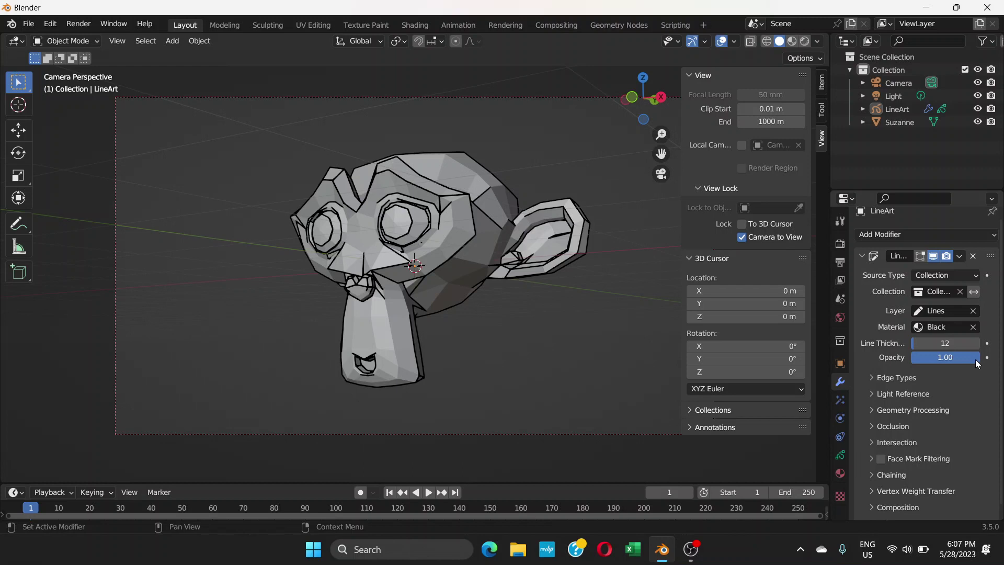
pyautogui.moveTo(944, 357); pyautogui.dragTo(979, 354)
# - Set the Edge Types crease threshold to 100° and orbit to check Suzanne's lines
pyautogui.click(877, 383)
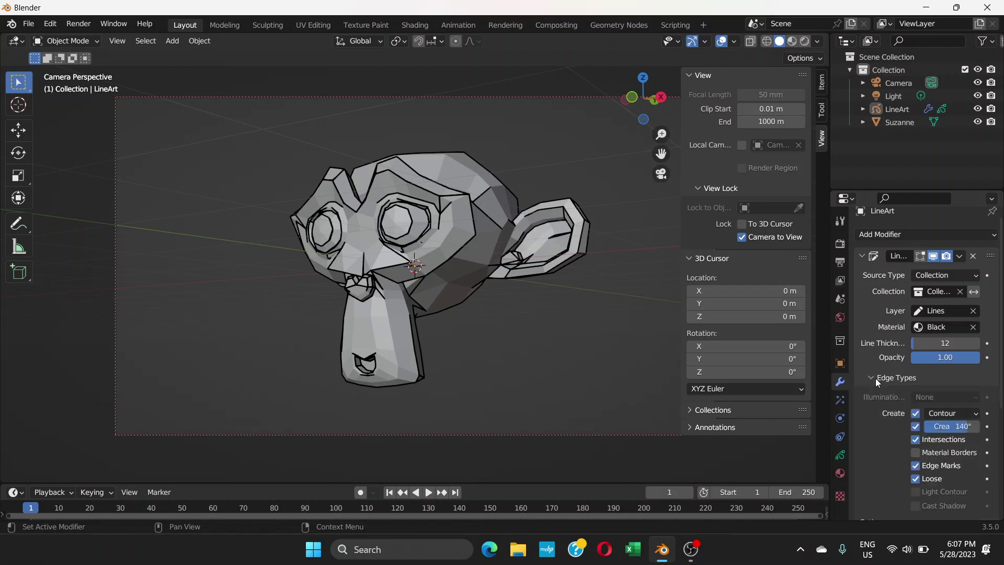
pyautogui.scroll(-3, 921, 354)
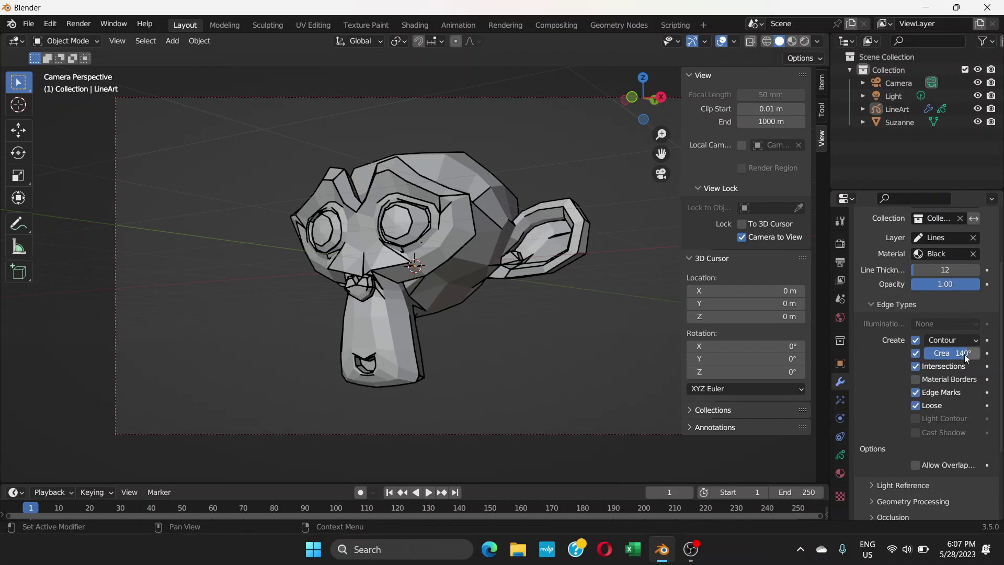
pyautogui.moveTo(948, 352); pyautogui.dragTo(925, 353)
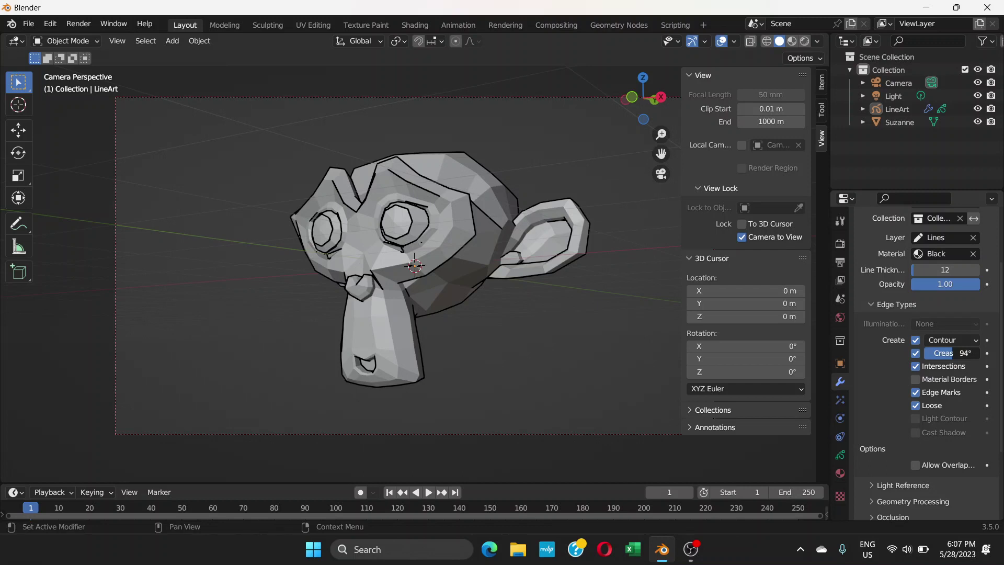
pyautogui.moveTo(941, 353); pyautogui.dragTo(945, 352)
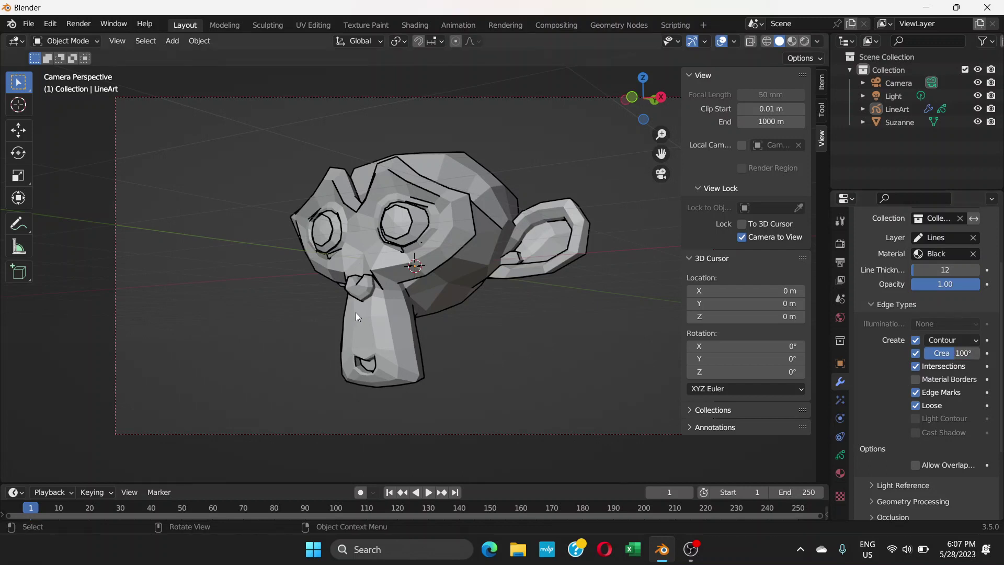
pyautogui.moveTo(356, 312); pyautogui.dragTo(444, 260, button='middle')
pyautogui.scroll(-5, 452, 293)
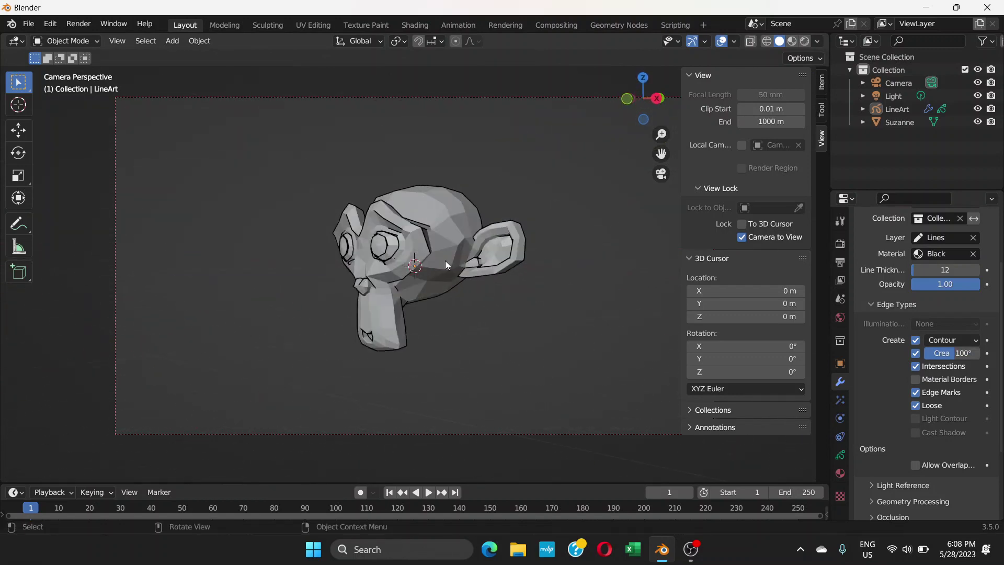
pyautogui.scroll(2, 444, 260)
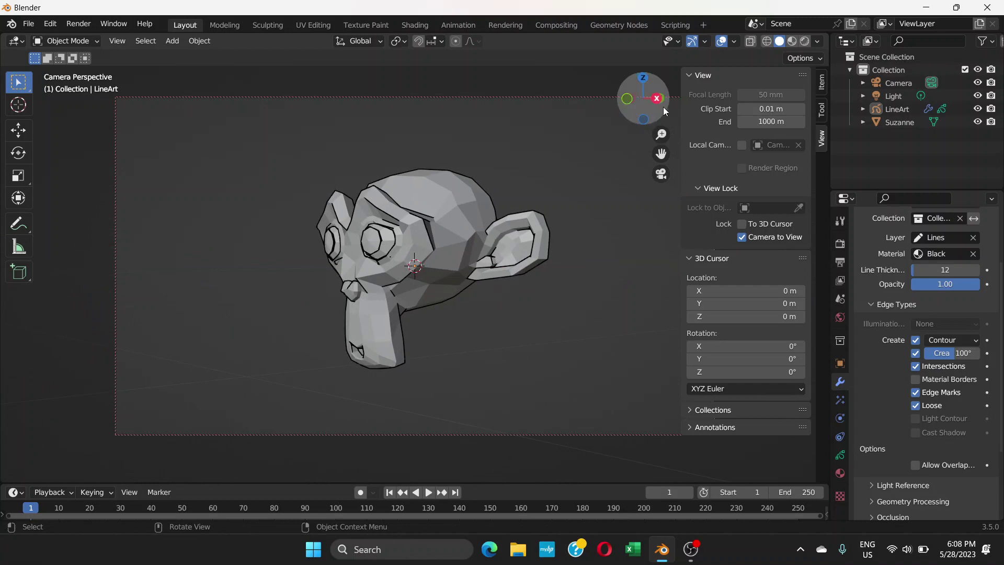
# - Switch to Material Preview, then set crease to 107° and line thickness to 13
pyautogui.click(791, 42)
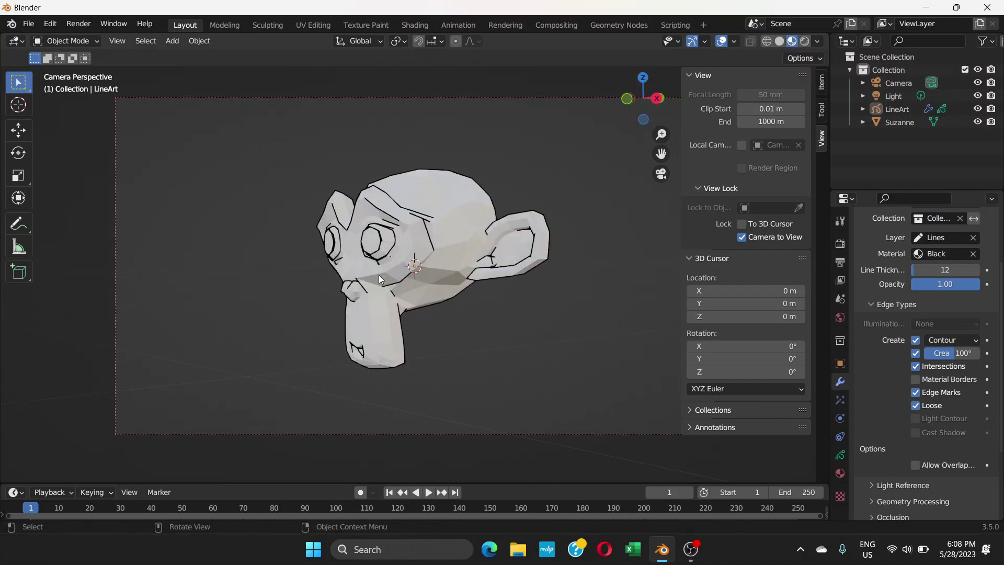
pyautogui.moveTo(378, 274); pyautogui.dragTo(445, 271, button='middle')
pyautogui.scroll(5, 430, 268)
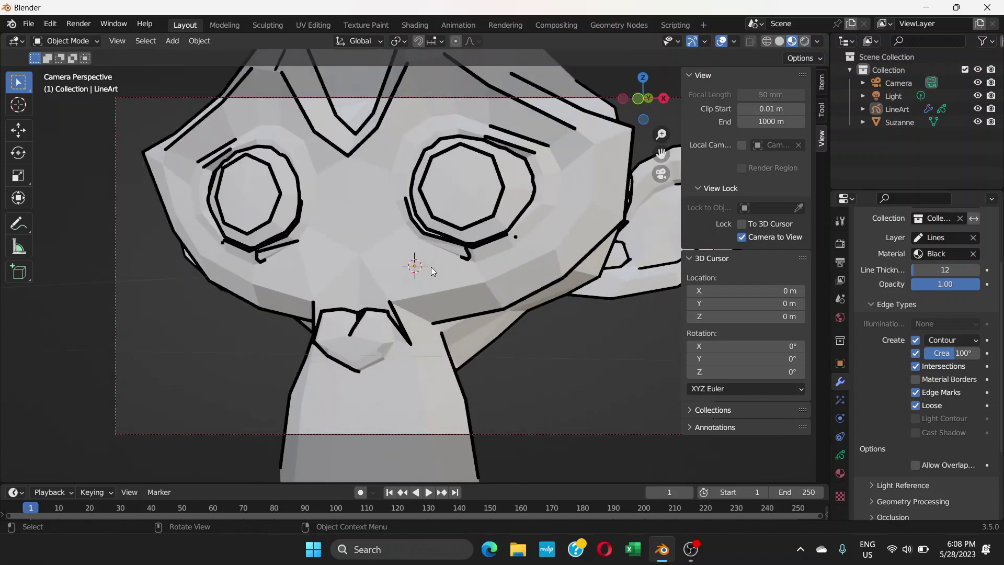
pyautogui.scroll(-5, 431, 267)
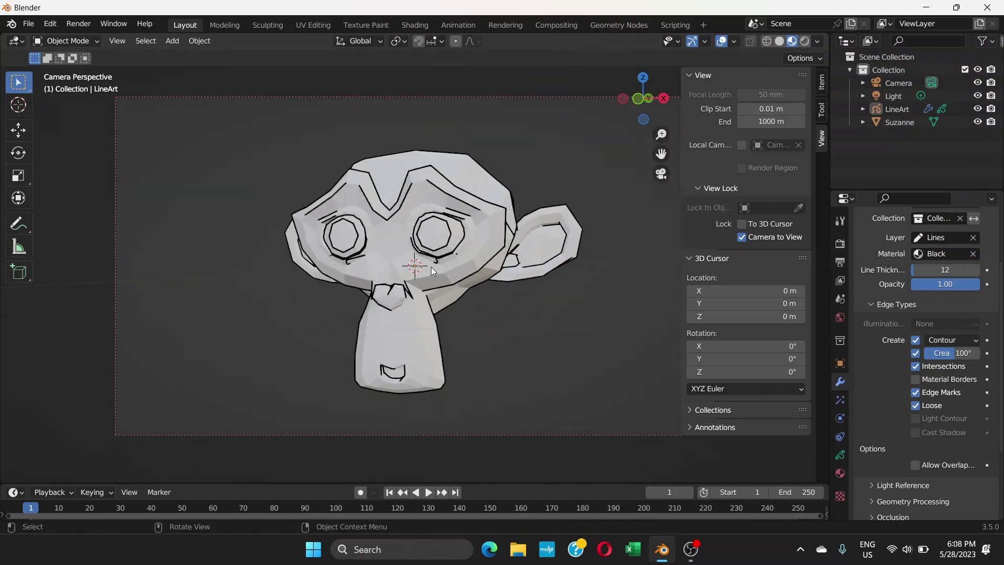
pyautogui.moveTo(431, 266); pyautogui.dragTo(403, 276, button='middle')
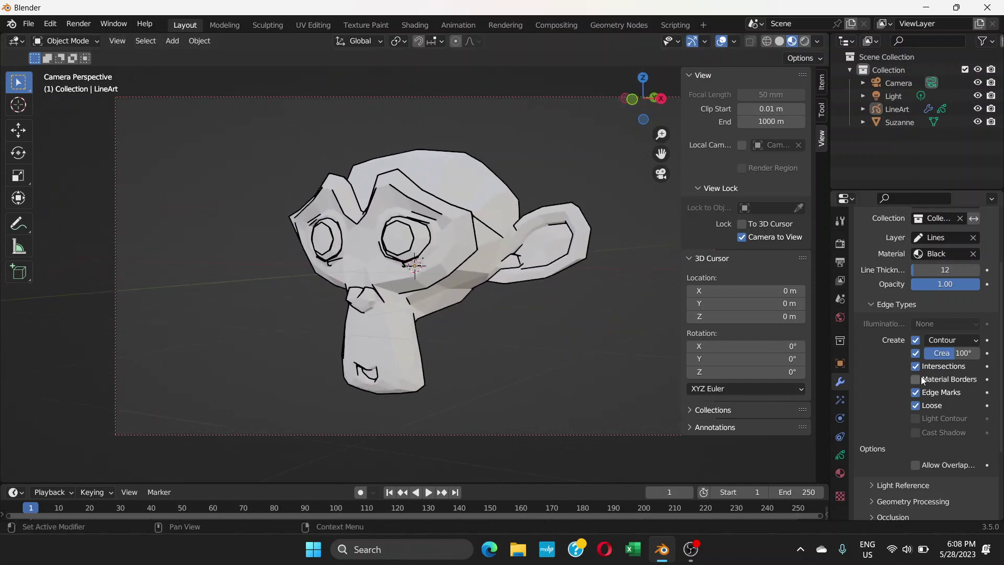
pyautogui.moveTo(948, 353); pyautogui.dragTo(954, 353)
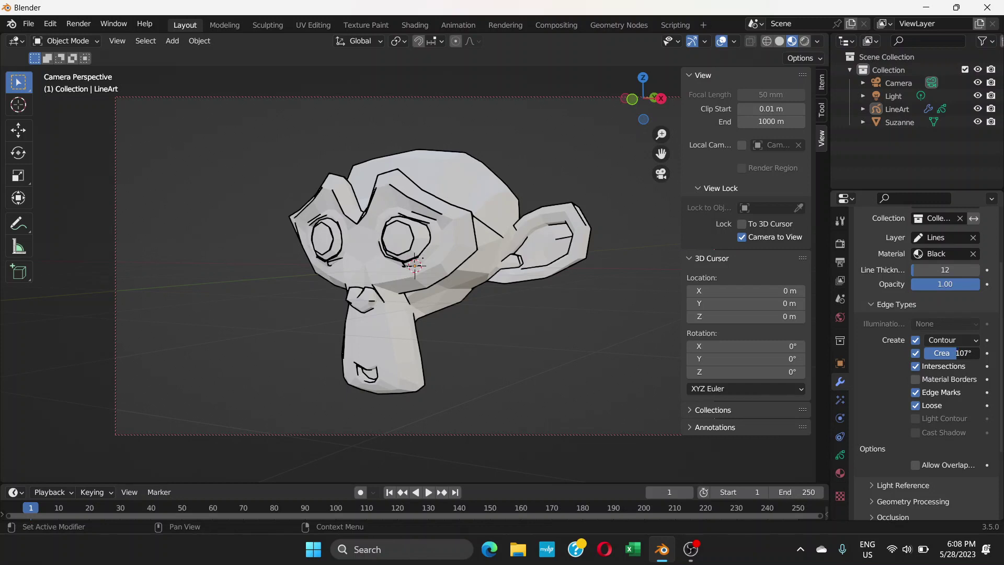
pyautogui.moveTo(914, 269); pyautogui.dragTo(915, 270)
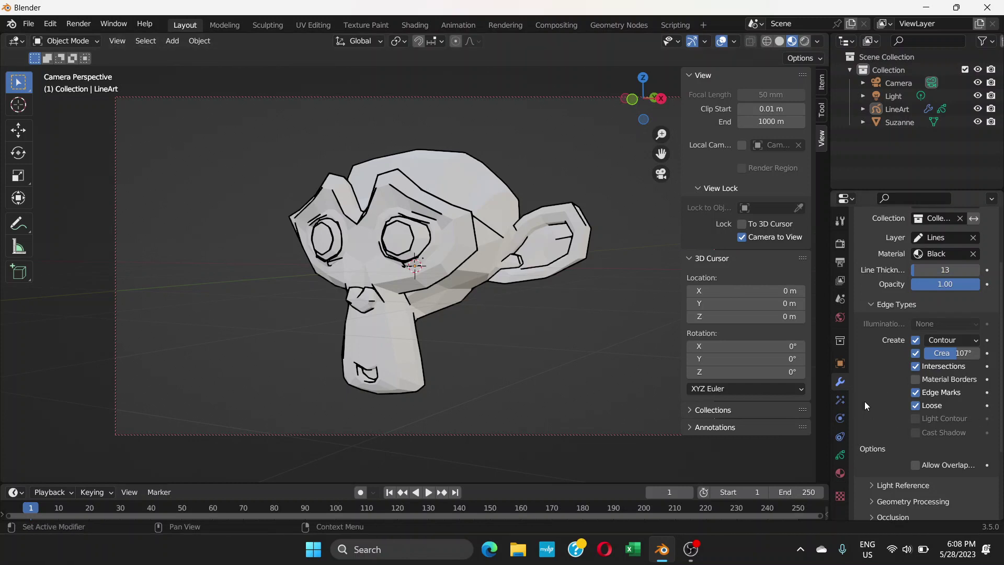
# - Collapse the sidebar's View panel and orbit to a three-quarter front view of Suzanne's outlines
pyautogui.scroll(-1, 870, 406)
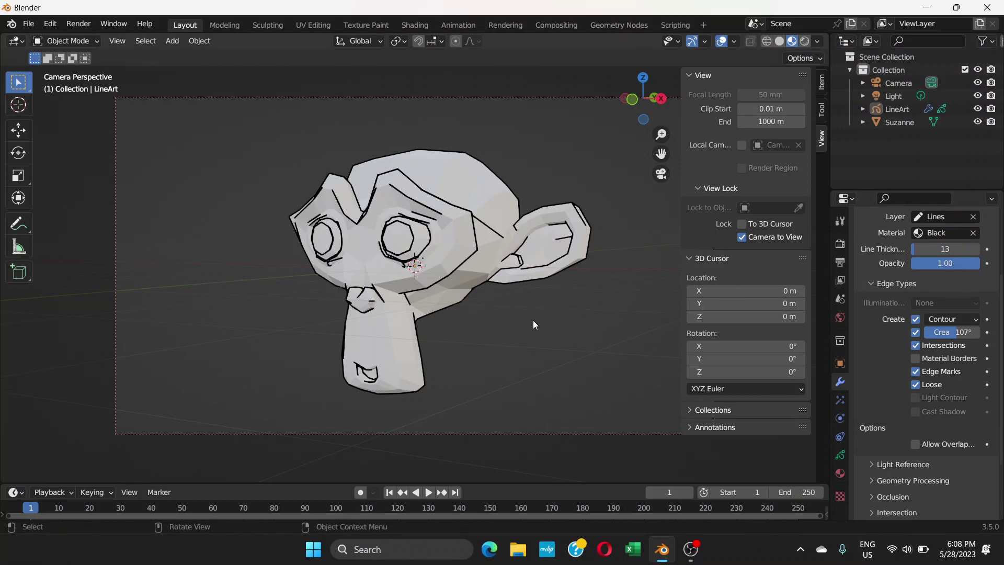
pyautogui.moveTo(532, 320); pyautogui.dragTo(644, 243, button='middle')
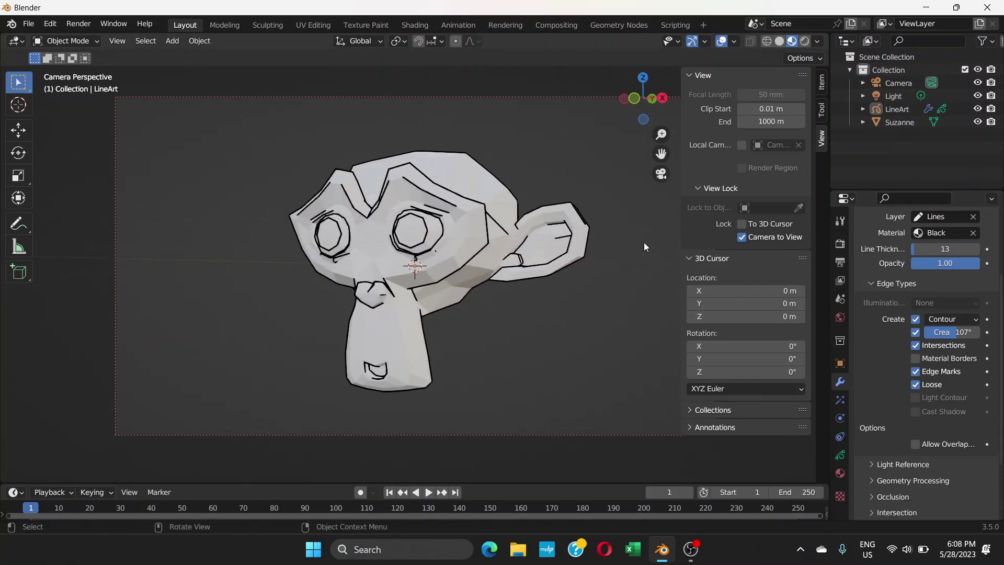
pyautogui.click(690, 76)
pyautogui.click(686, 75)
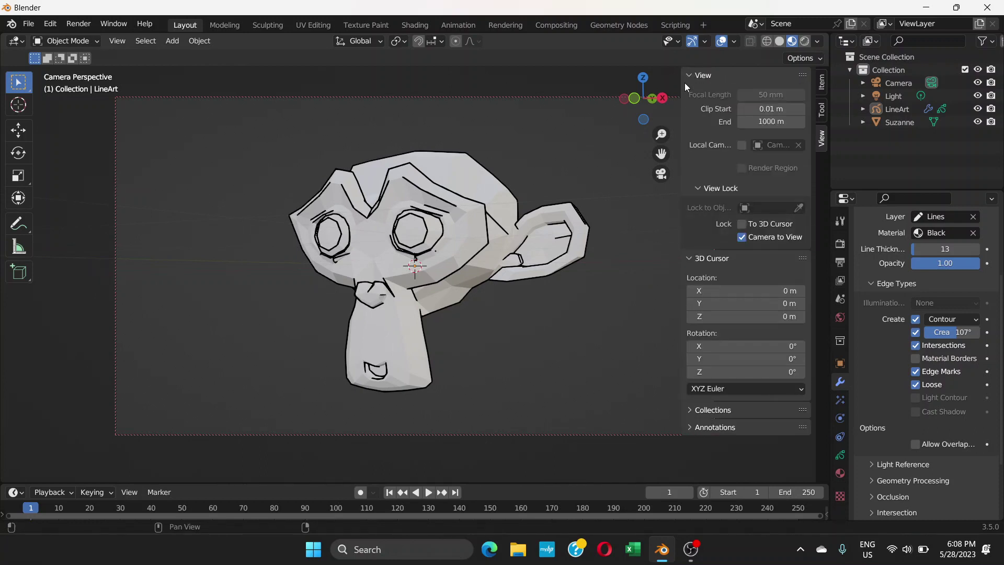
pyautogui.click(687, 77)
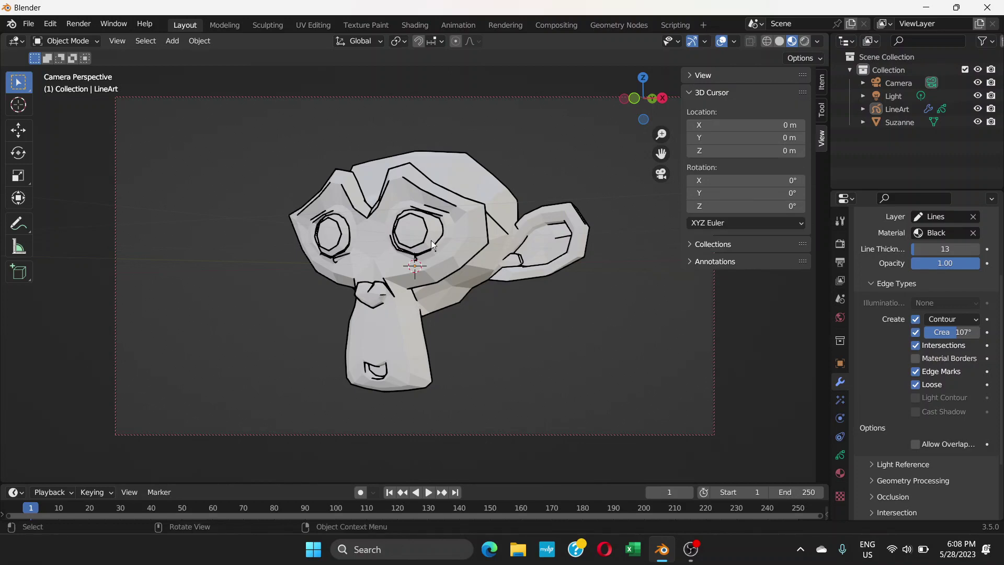
pyautogui.moveTo(480, 283)
pyautogui.mouseDown(button='middle')
pyautogui.moveTo(425, 277)
pyautogui.moveTo(544, 319)
pyautogui.moveTo(480, 264)
pyautogui.mouseUp(button='middle')
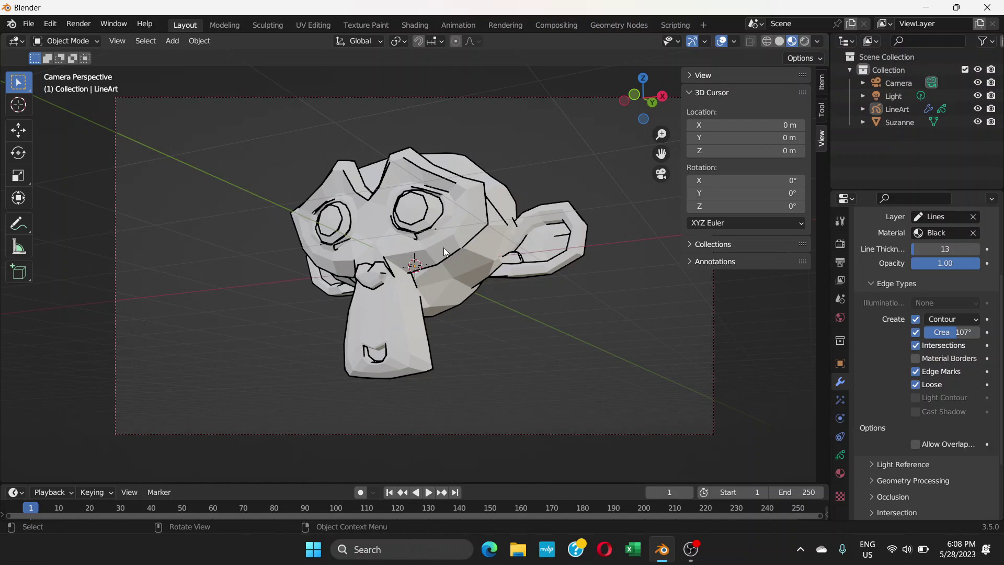
pyautogui.moveTo(445, 252)
pyautogui.mouseDown(button='middle')
pyautogui.moveTo(432, 312)
pyautogui.moveTo(434, 263)
pyautogui.moveTo(606, 277)
pyautogui.moveTo(369, 283)
pyautogui.moveTo(452, 238)
pyautogui.moveTo(397, 284)
pyautogui.moveTo(389, 259)
pyautogui.moveTo(405, 306)
pyautogui.moveTo(444, 327)
pyautogui.moveTo(463, 296)
pyautogui.moveTo(359, 311)
pyautogui.moveTo(485, 275)
pyautogui.moveTo(441, 277)
pyautogui.moveTo(441, 265)
pyautogui.mouseUp(button='middle')
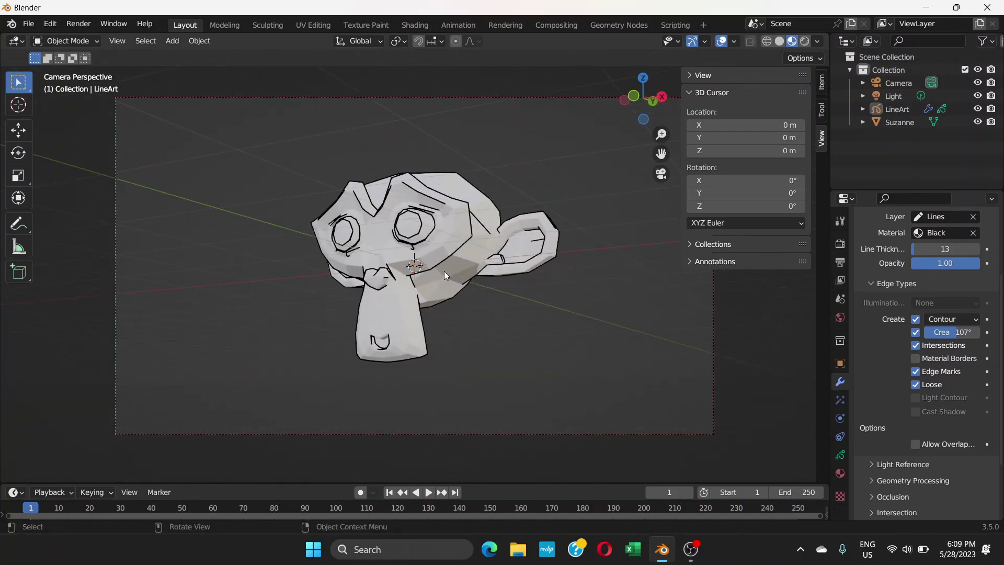